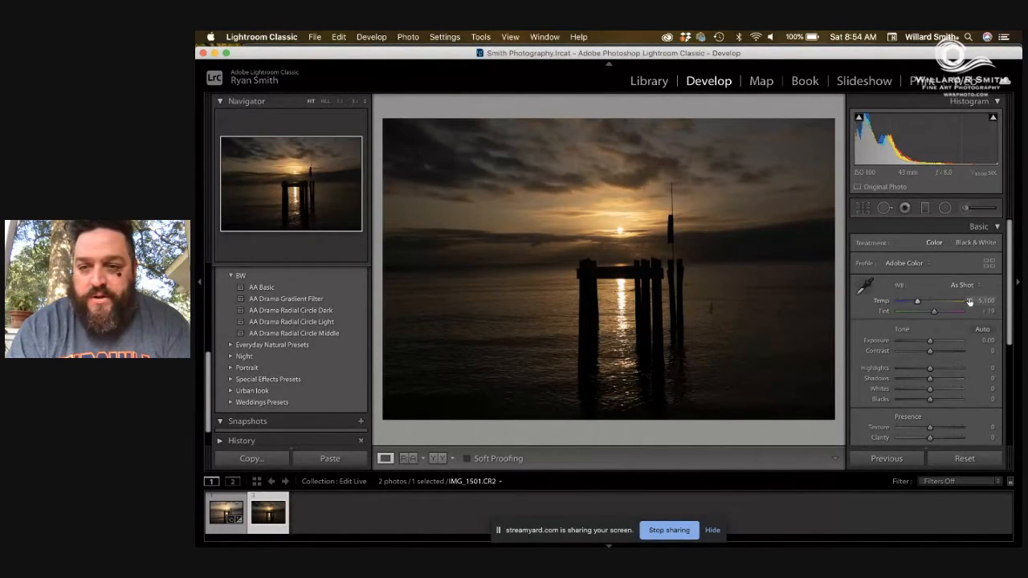
# Apply the Camera Matching Landscape profile to the sunset photo from the Profile Browser
pyautogui.click(990, 265)
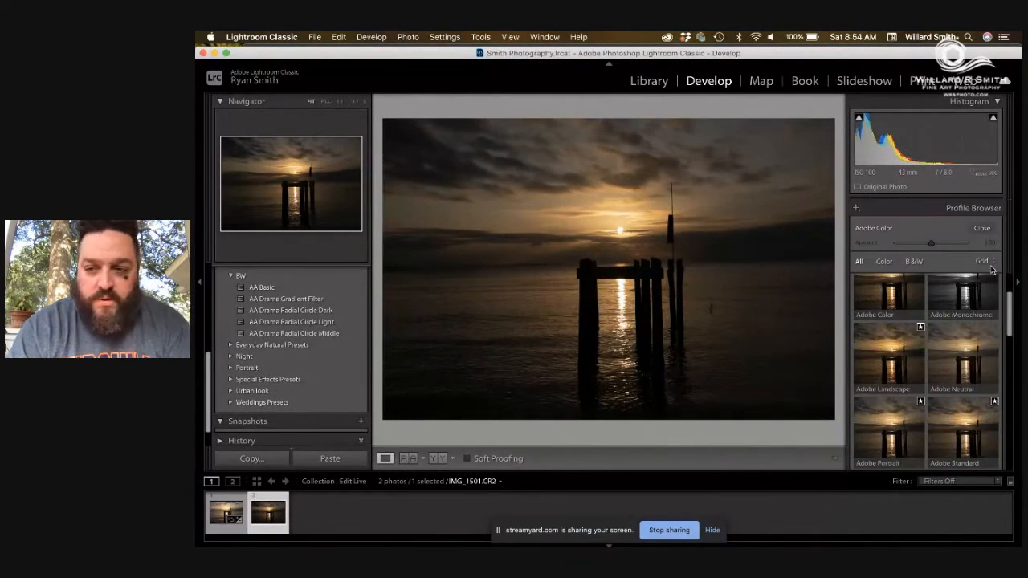
pyautogui.scroll(-2, 962, 367)
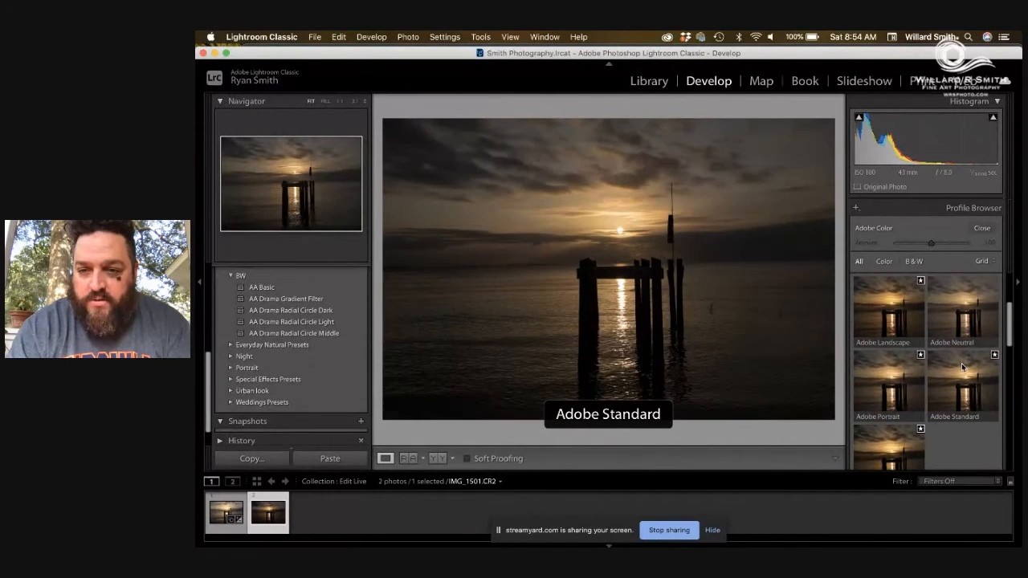
pyautogui.scroll(-3, 962, 367)
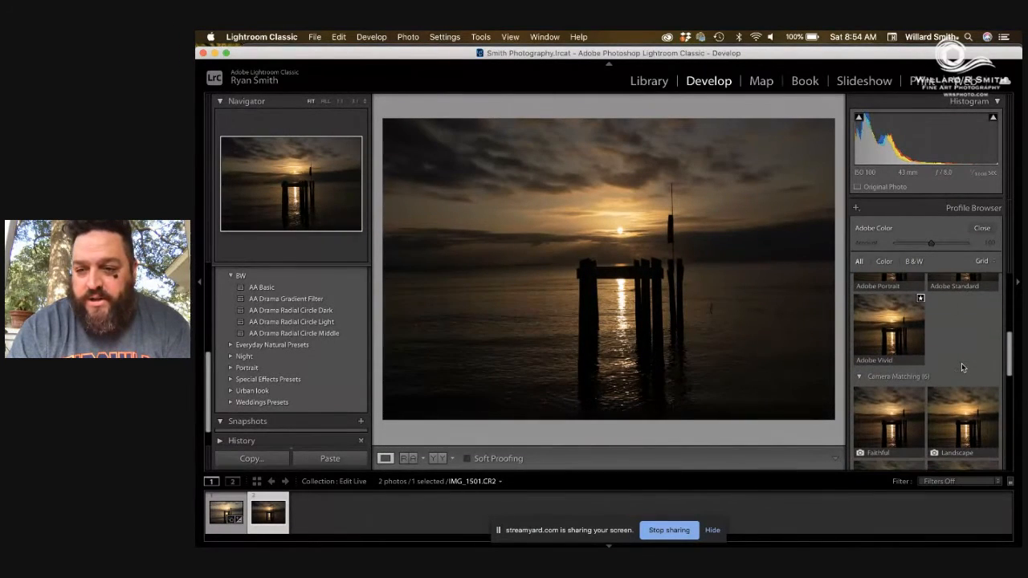
pyautogui.click(966, 425)
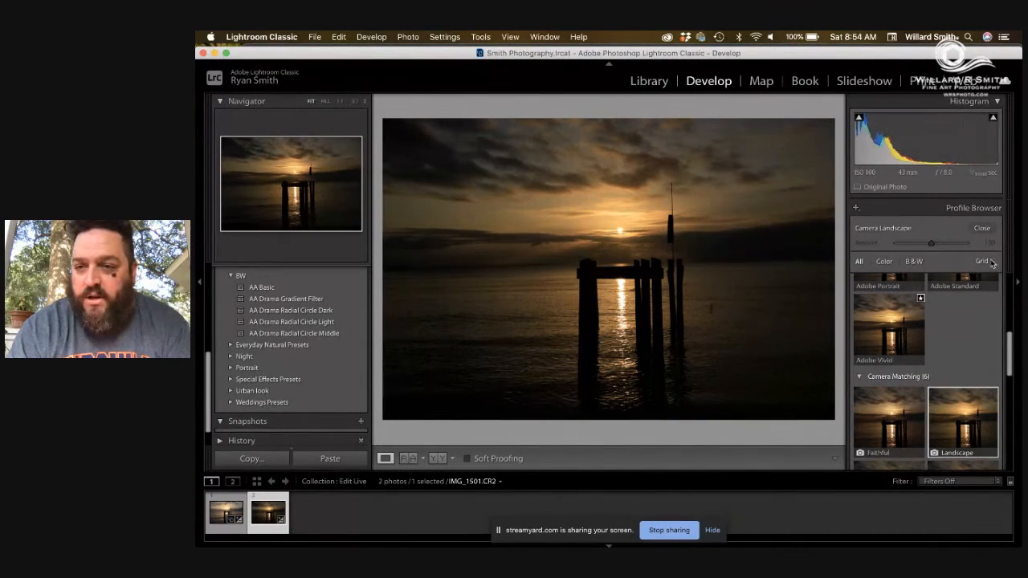
pyautogui.click(983, 229)
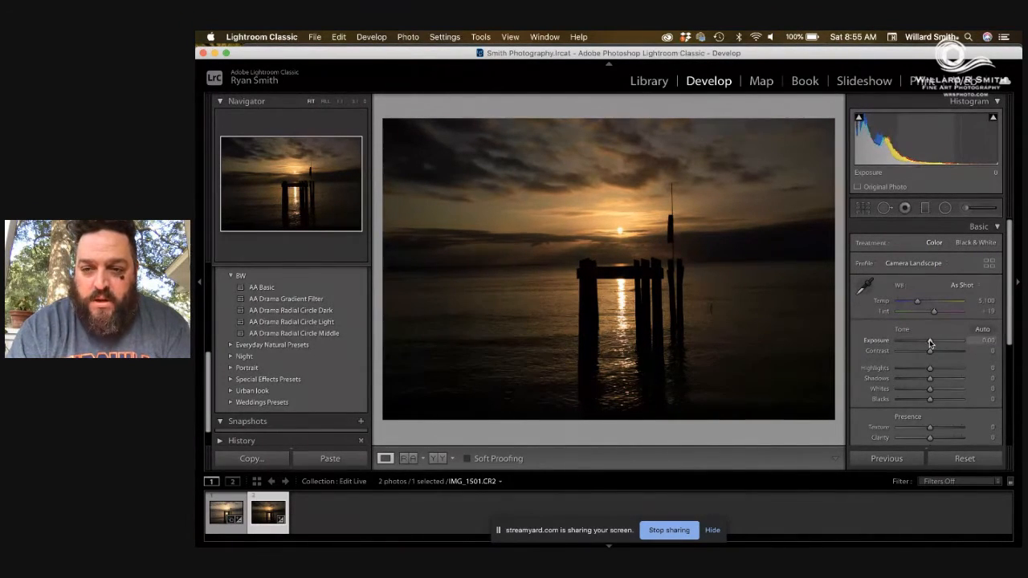
# Set the photo's Exposure to +1.10, Contrast to +11, Highlights to -100 and Shadows to +100
pyautogui.moveTo(930, 343); pyautogui.dragTo(936, 343)
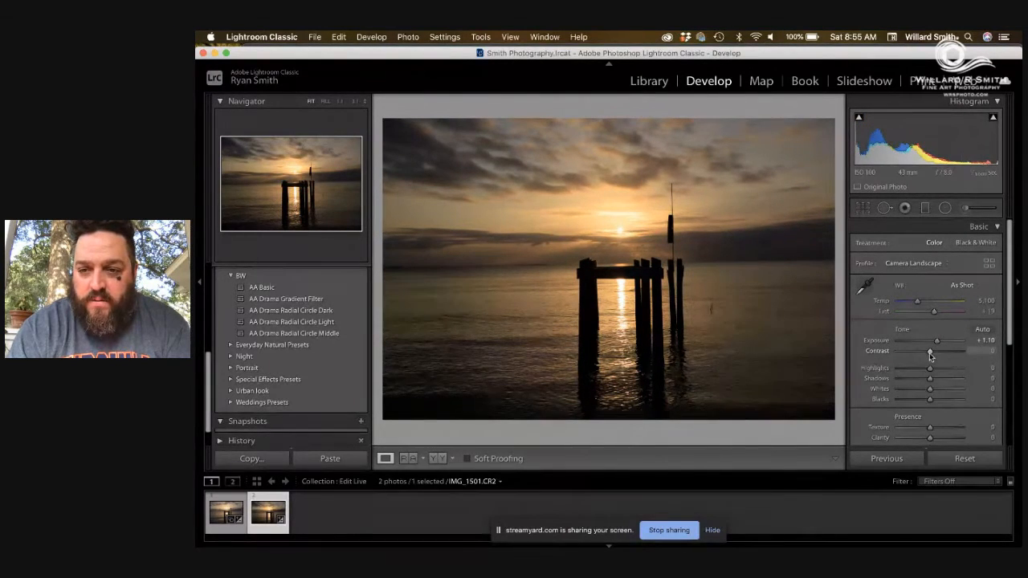
pyautogui.moveTo(930, 356); pyautogui.dragTo(932, 351)
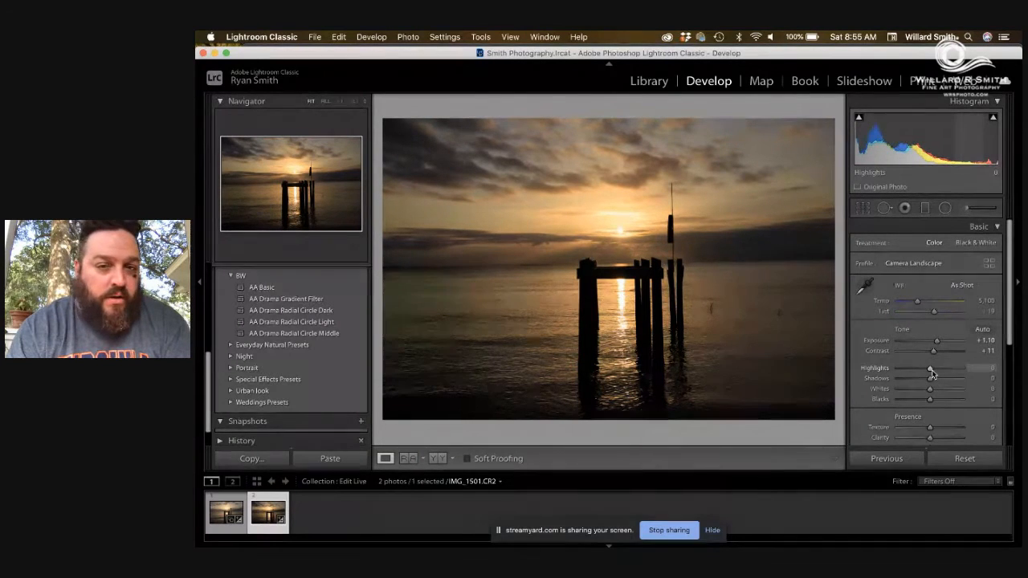
pyautogui.moveTo(932, 369); pyautogui.dragTo(886, 369)
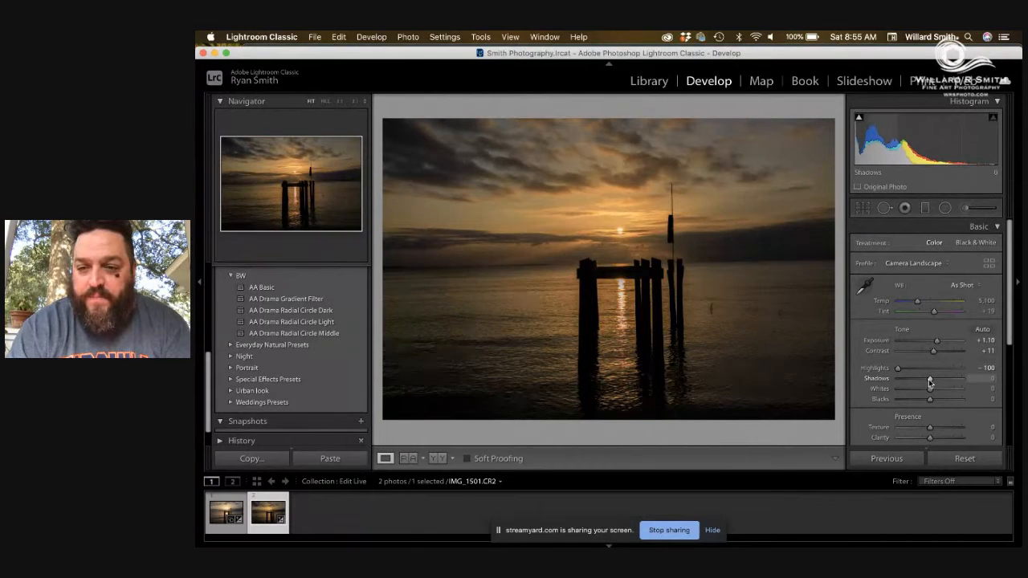
pyautogui.moveTo(929, 380); pyautogui.dragTo(965, 379)
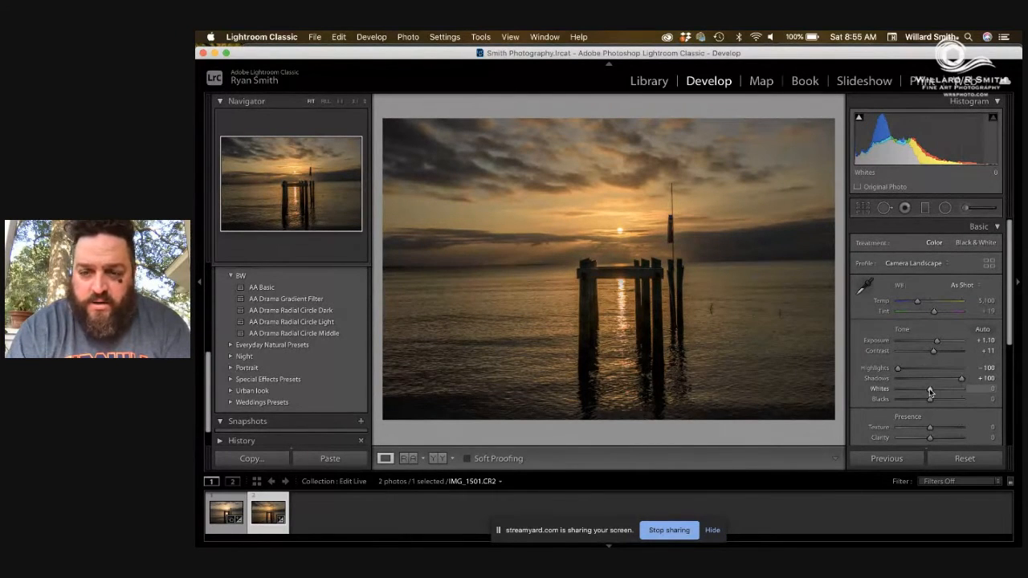
# Lower the photo's Whites to -14 and its Blacks to -57
pyautogui.moveTo(929, 391); pyautogui.dragTo(930, 391)
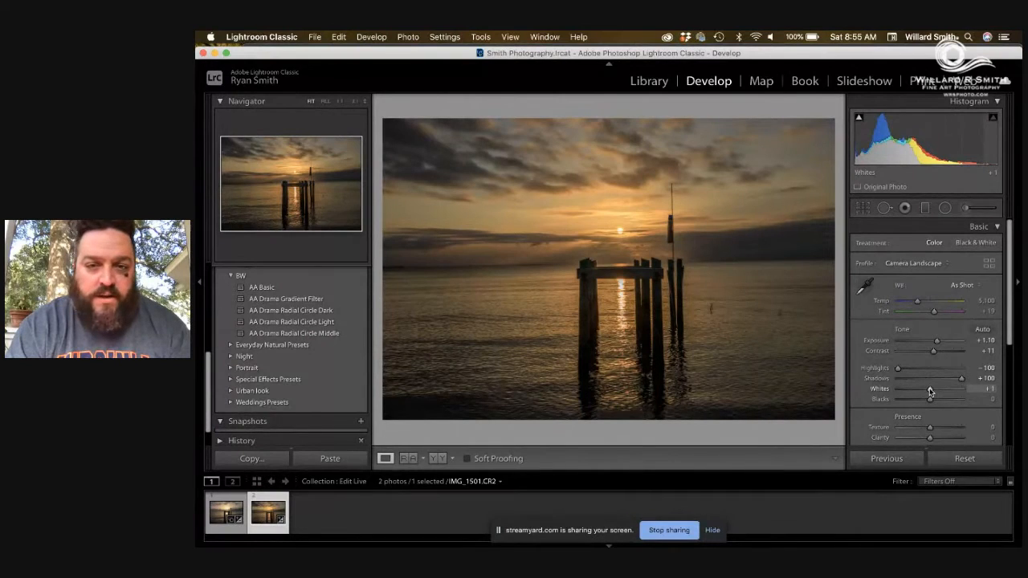
pyautogui.moveTo(930, 391); pyautogui.dragTo(926, 393)
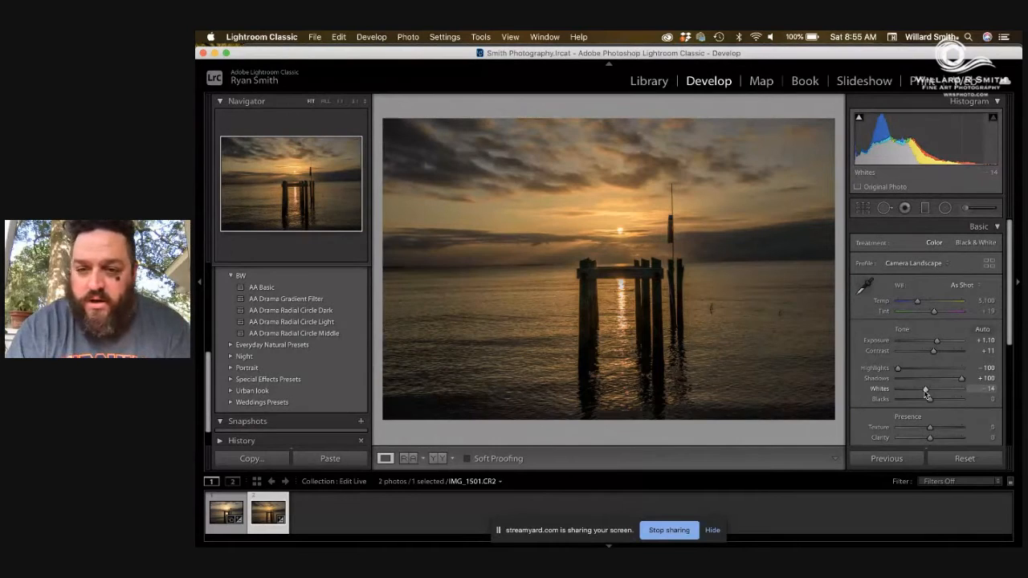
pyautogui.moveTo(929, 400); pyautogui.dragTo(910, 403)
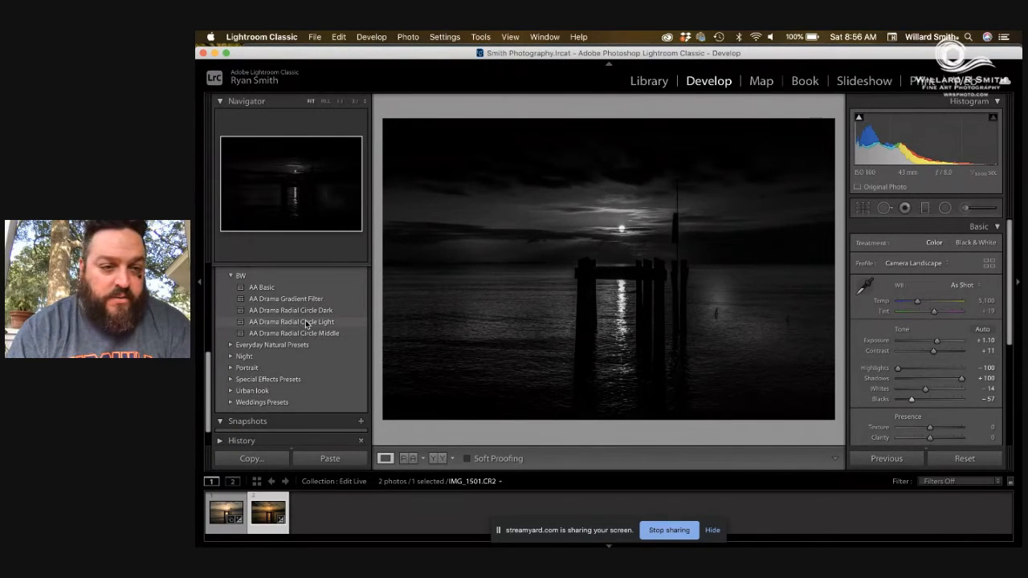
# Apply the AA Drama Radial Circle Light black-and-white preset and raise the Exposure to +1.30
pyautogui.click(305, 321)
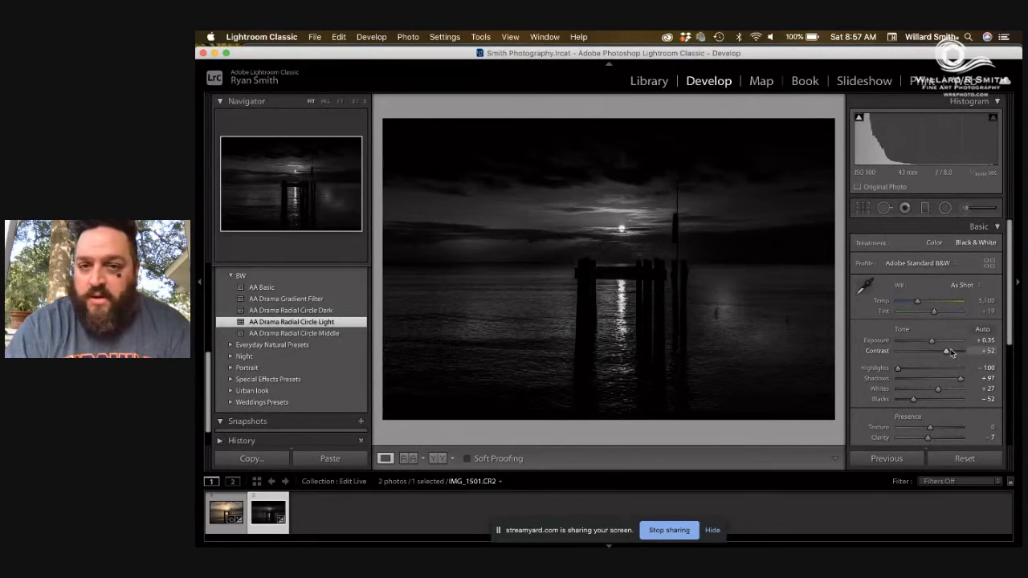
pyautogui.moveTo(931, 341); pyautogui.dragTo(937, 339)
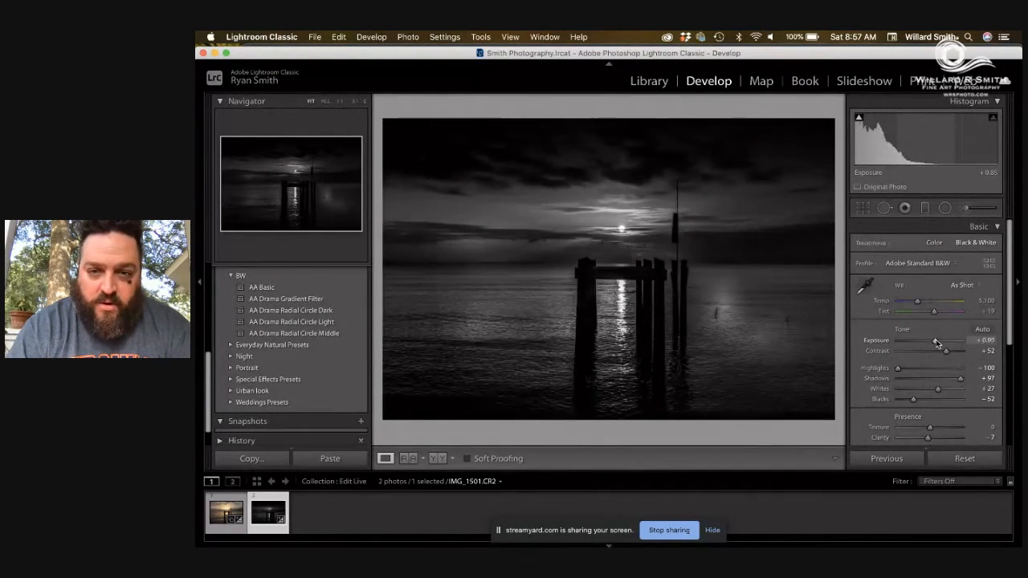
pyautogui.moveTo(937, 340); pyautogui.dragTo(937, 340)
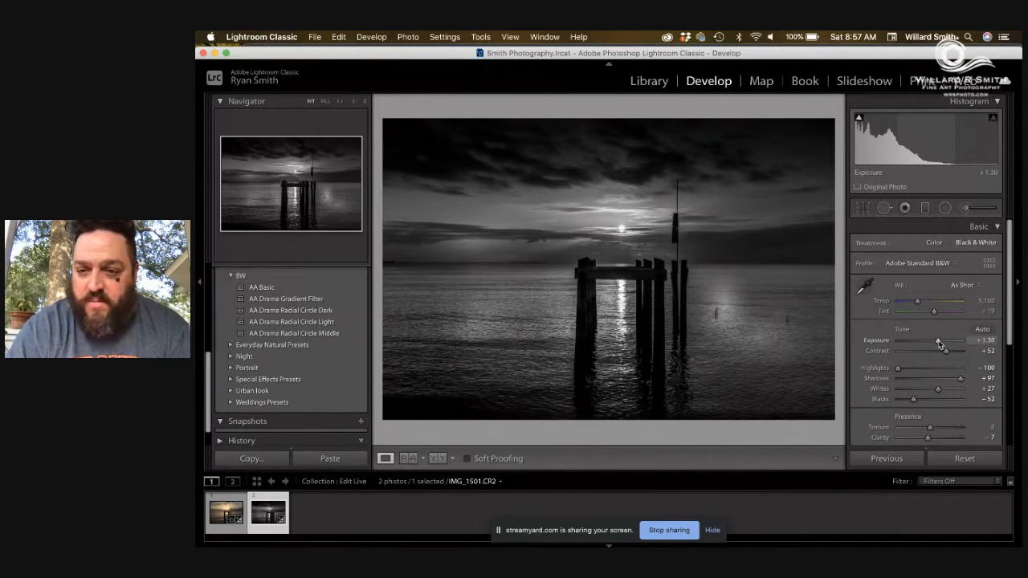
# Check the clipping of the white areas, then set Whites to +11 and Blacks to -58
pyautogui.keyDown('alt'); pyautogui.click(939, 391); pyautogui.keyUp('alt')
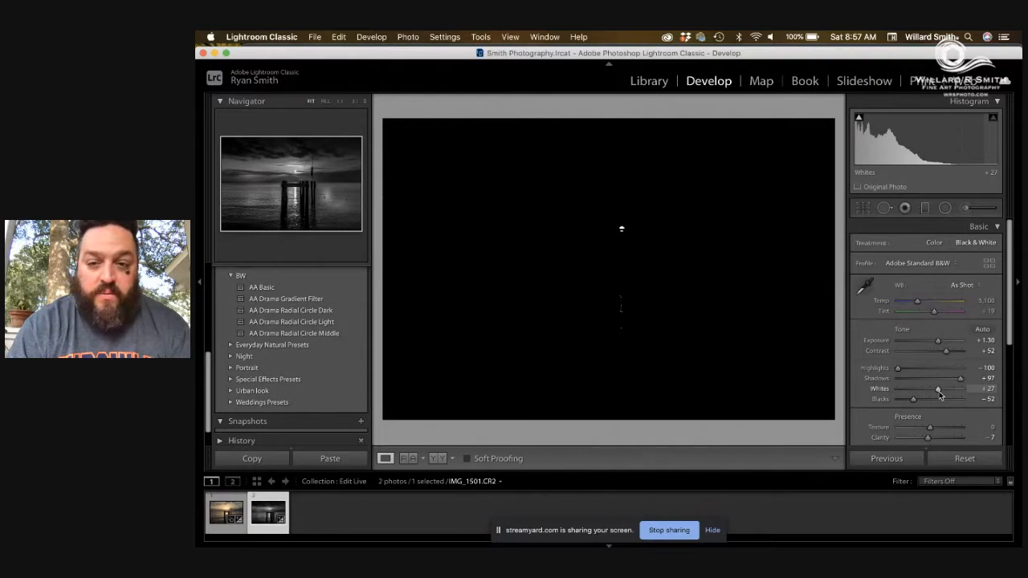
pyautogui.moveTo(938, 391); pyautogui.dragTo(933, 391)
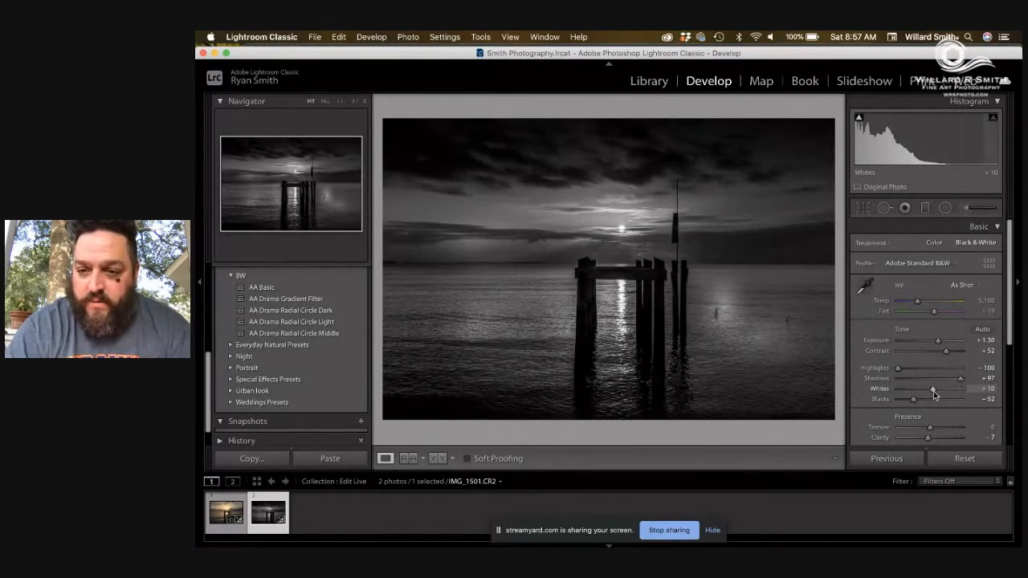
pyautogui.moveTo(933, 391); pyautogui.dragTo(933, 392)
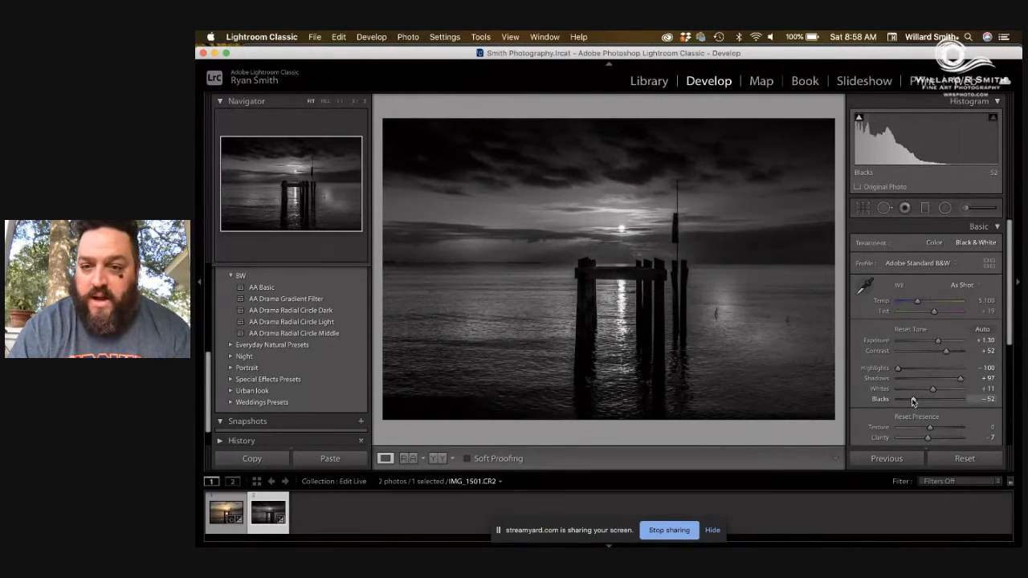
pyautogui.moveTo(912, 401); pyautogui.dragTo(910, 402)
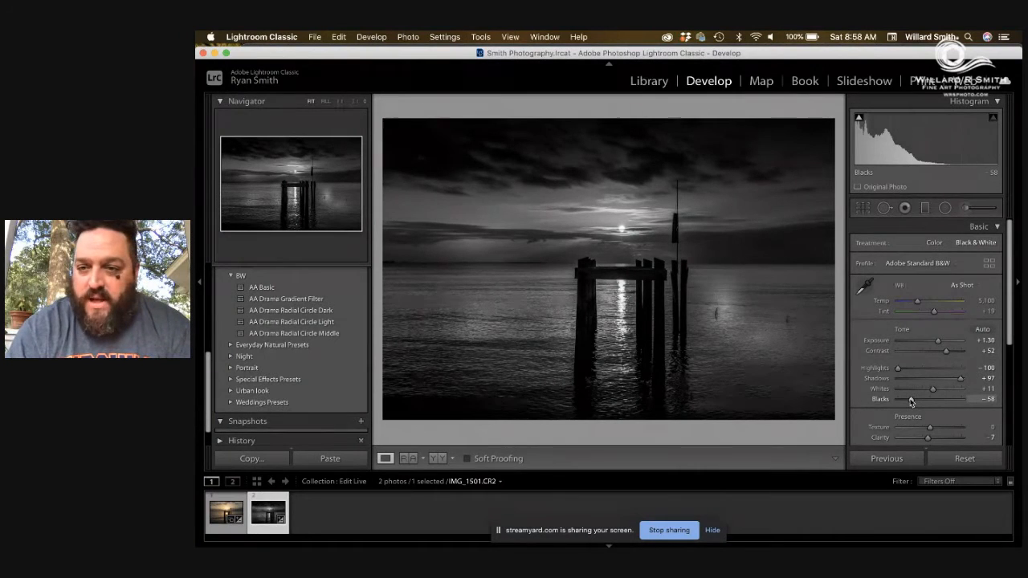
pyautogui.scroll(-2, 915, 414)
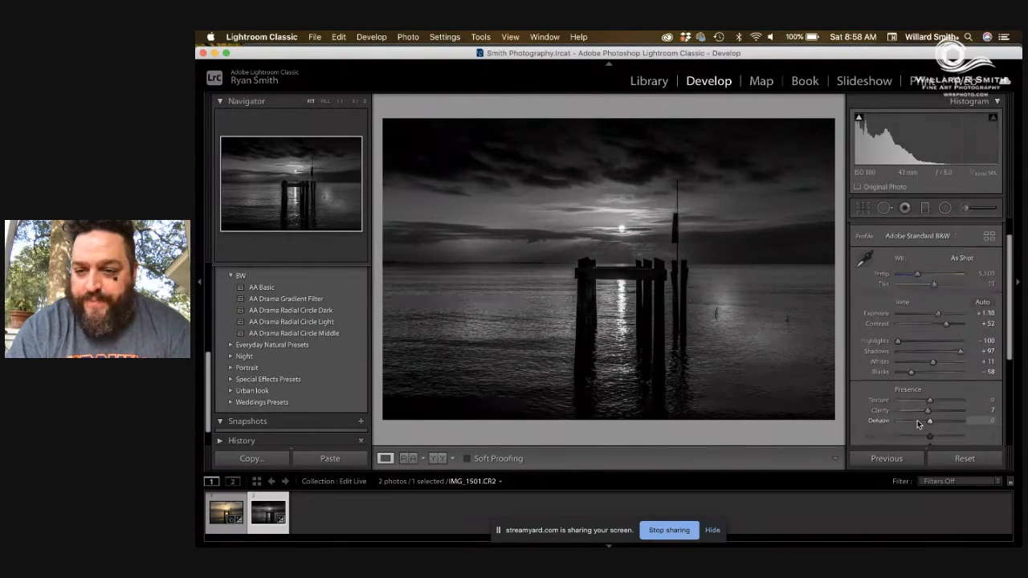
pyautogui.scroll(-1, 917, 420)
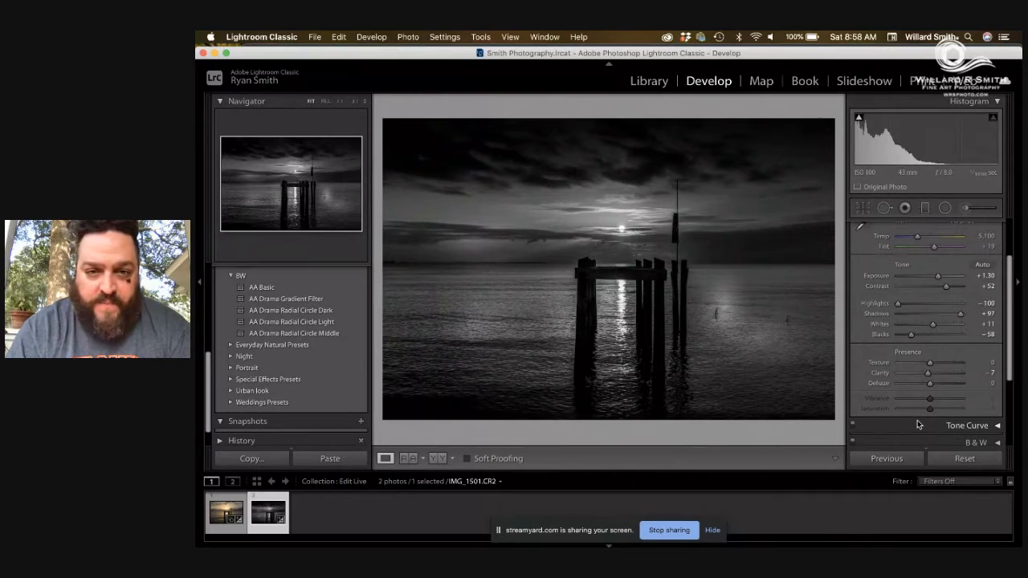
pyautogui.scroll(3, 917, 420)
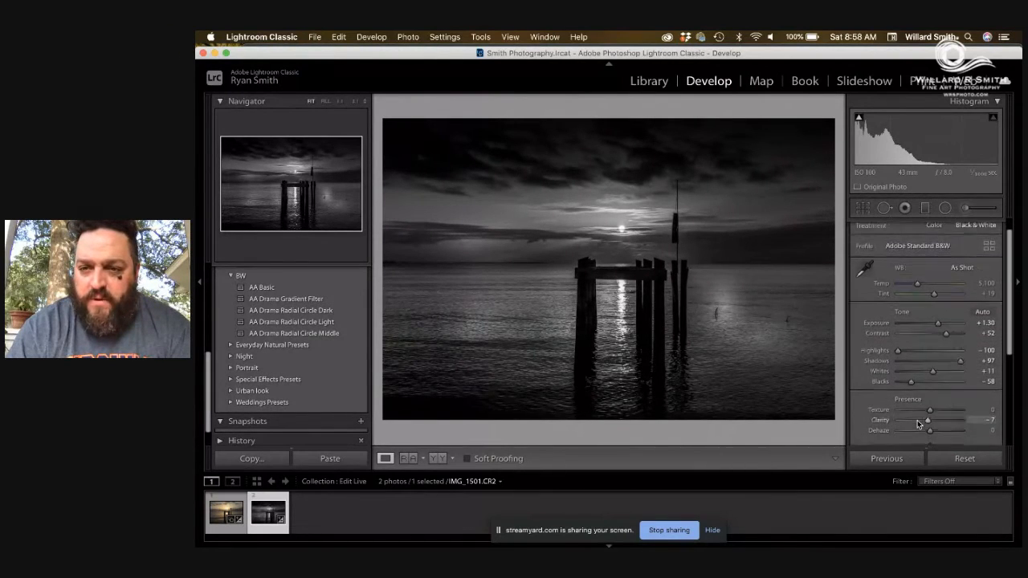
pyautogui.scroll(-3, 917, 423)
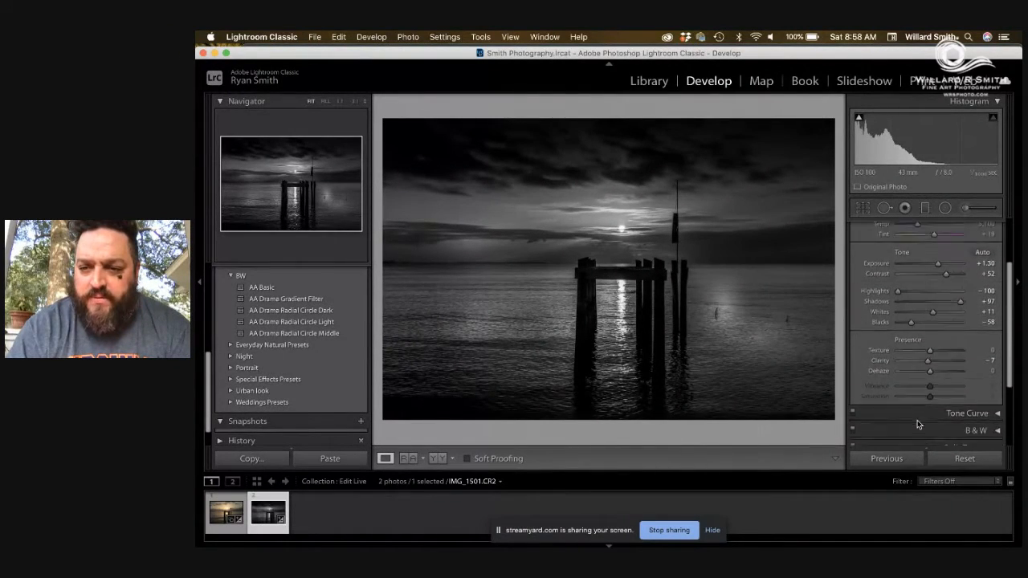
pyautogui.scroll(4, 917, 420)
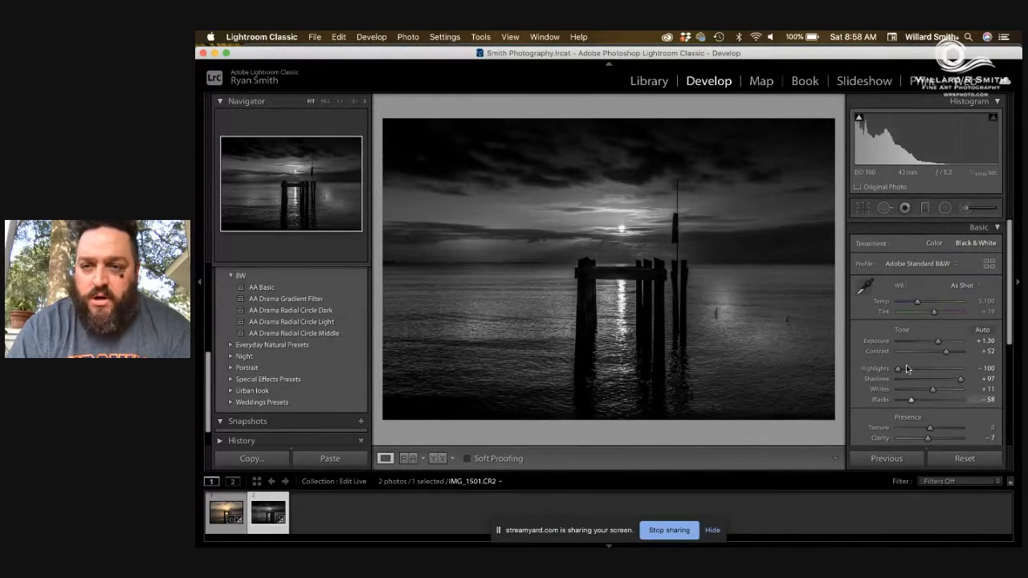
# Straighten the photo along the sea horizon to an angle of about -0.32 and apply the crop
pyautogui.click(863, 208)
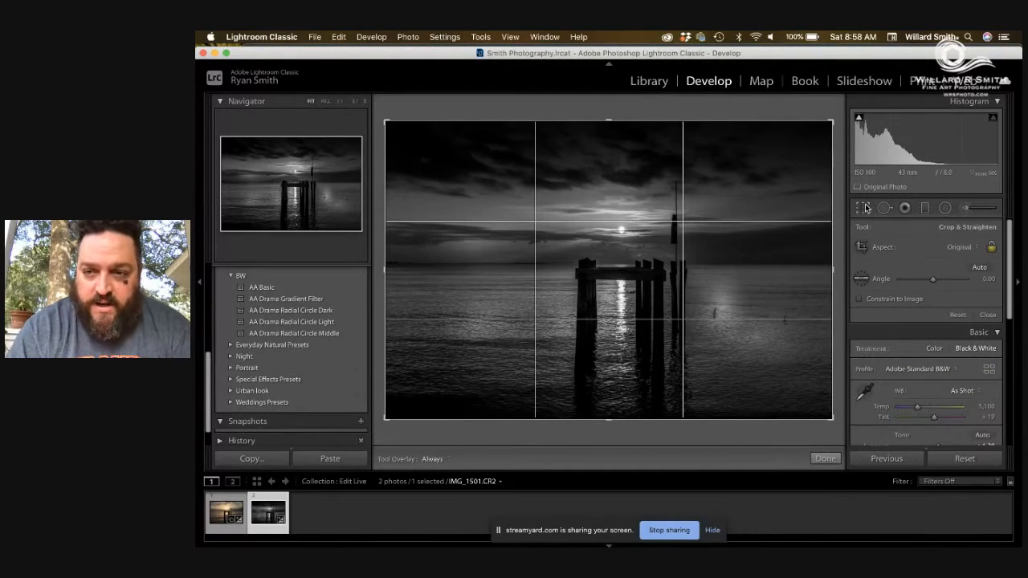
pyautogui.click(863, 279)
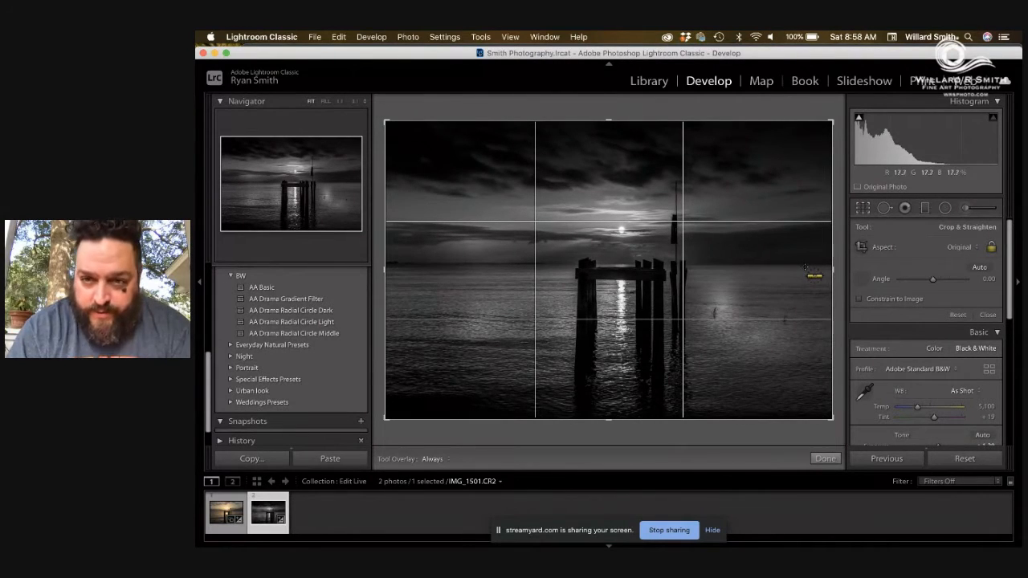
pyautogui.moveTo(802, 264); pyautogui.dragTo(501, 263)
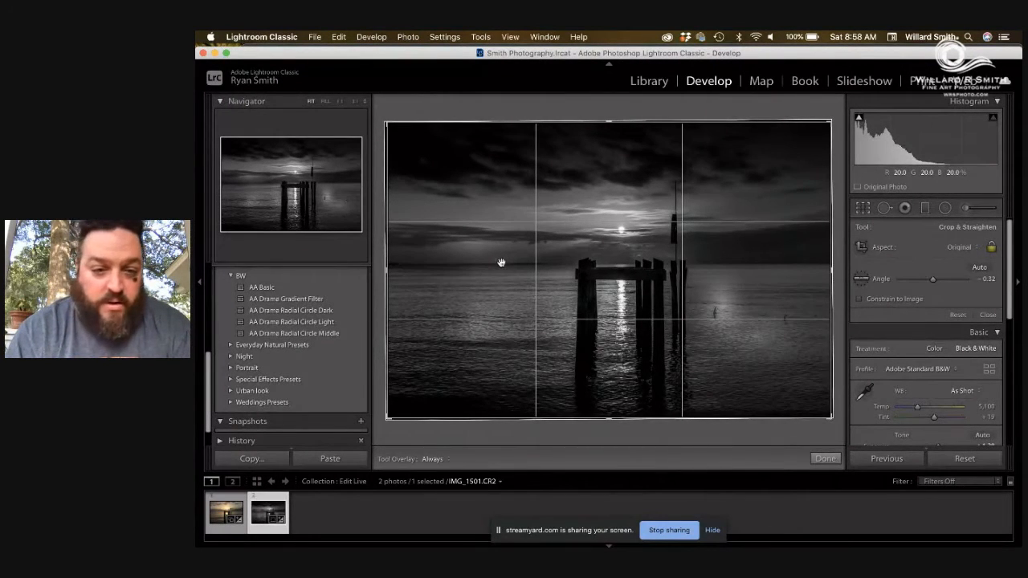
pyautogui.click(824, 459)
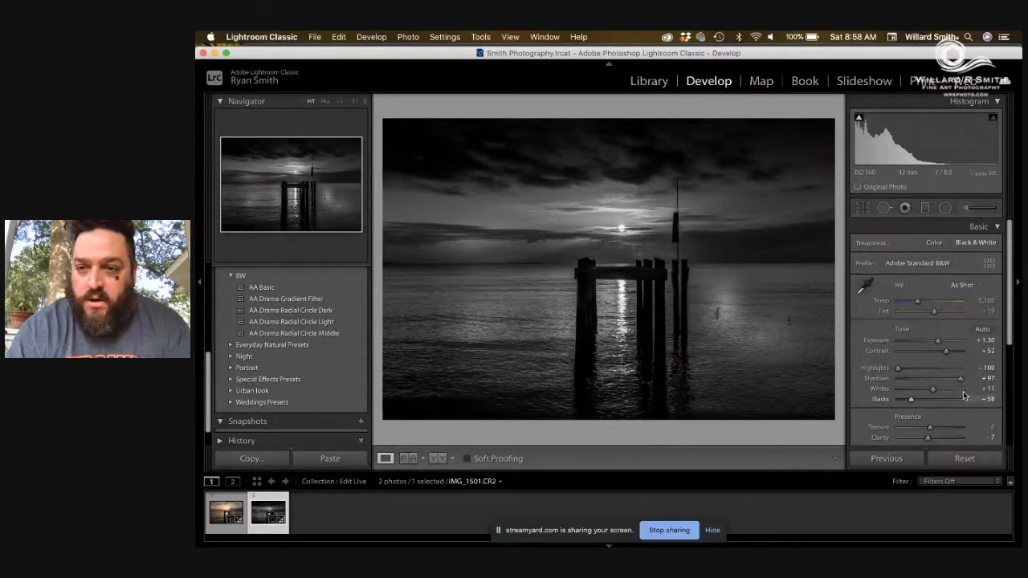
# Move the topmost graduated filter slightly higher in the sky and set its Exposure to -0.38
pyautogui.click(926, 208)
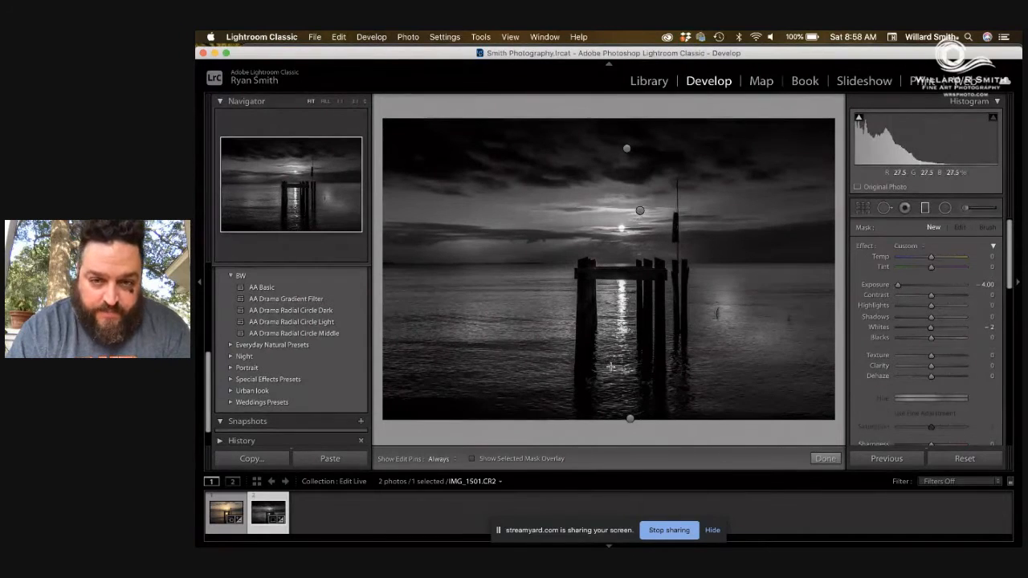
pyautogui.click(627, 149)
pyautogui.moveTo(627, 149)
pyautogui.mouseDown()
pyautogui.moveTo(631, 220)
pyautogui.moveTo(630, 145)
pyautogui.mouseUp()
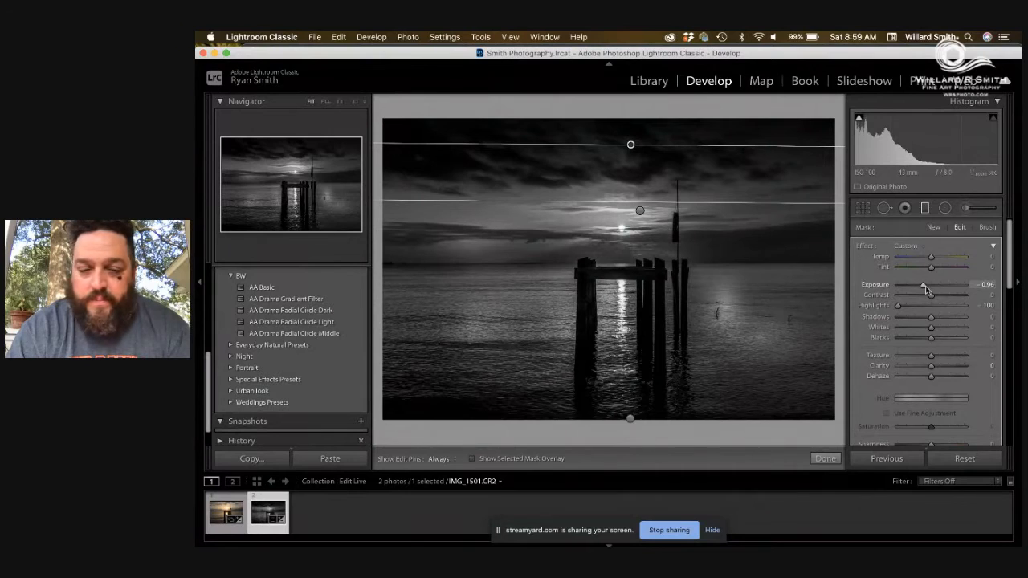
pyautogui.moveTo(925, 287); pyautogui.dragTo(931, 289)
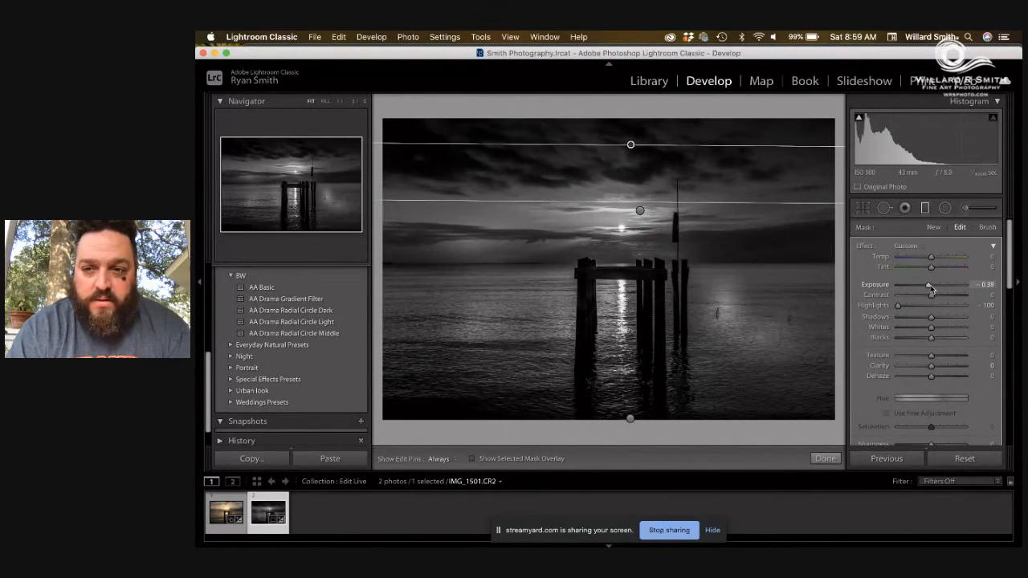
# Shift the graduated filter beside the sun slightly down and the one at the photo's bottom edge slightly up, and close the Graduated Filter
pyautogui.click(640, 210)
pyautogui.moveTo(640, 210); pyautogui.dragTo(640, 218)
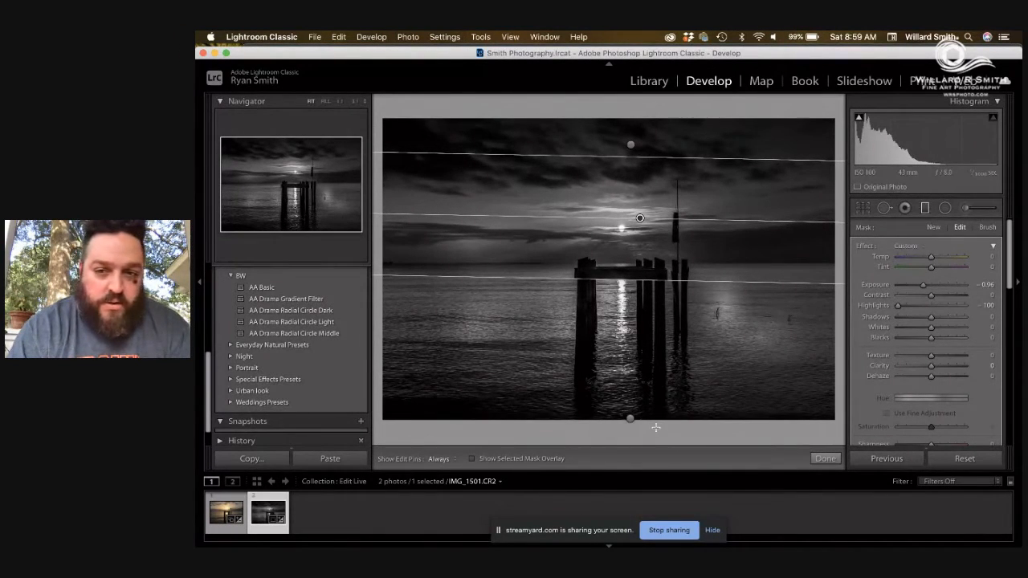
pyautogui.moveTo(631, 421)
pyautogui.mouseDown()
pyautogui.moveTo(638, 342)
pyautogui.moveTo(629, 416)
pyautogui.mouseUp()
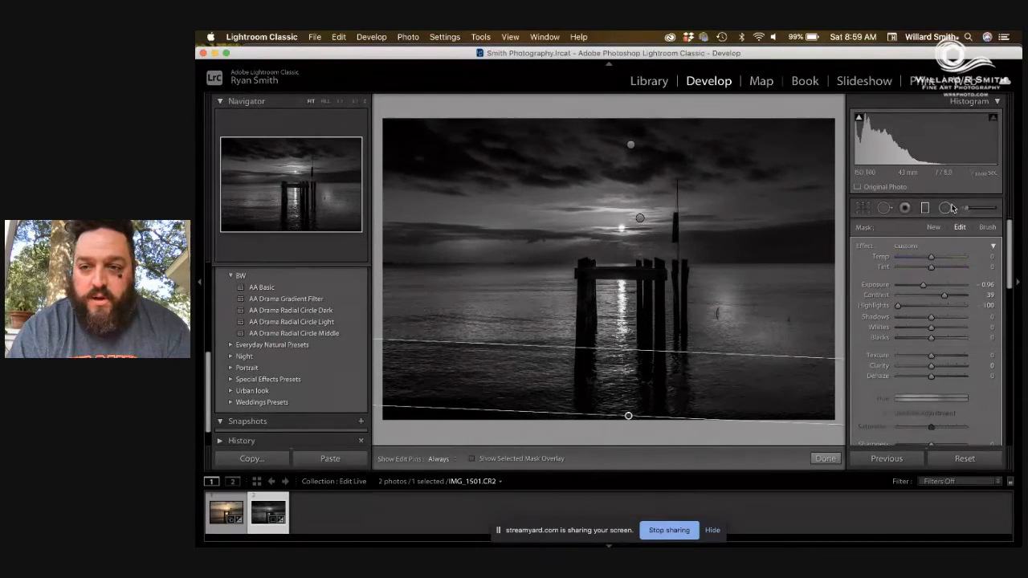
pyautogui.click(926, 208)
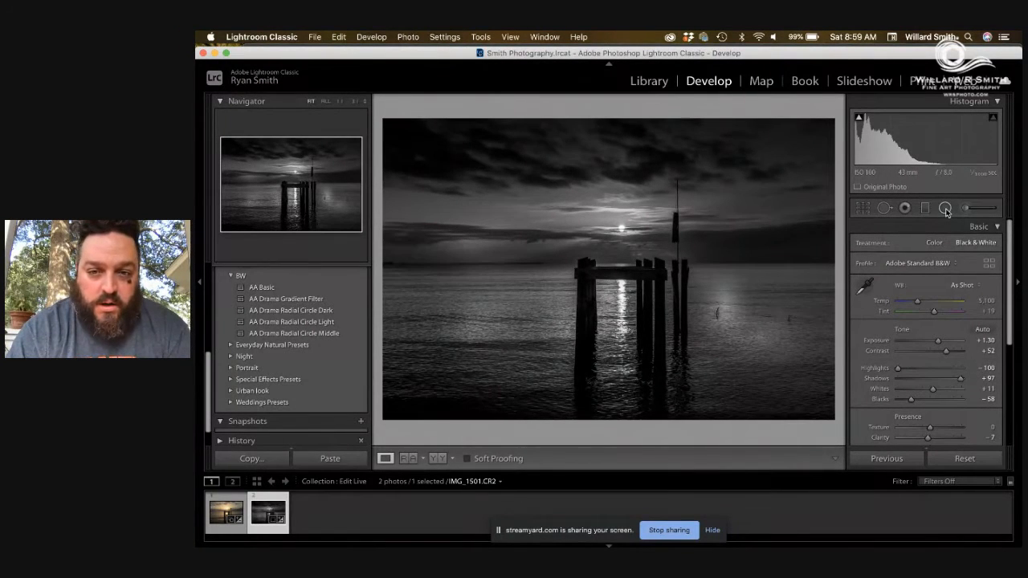
# Activate the Radial Filter and shift the radial filter between the pier pilings slightly down
pyautogui.click(945, 208)
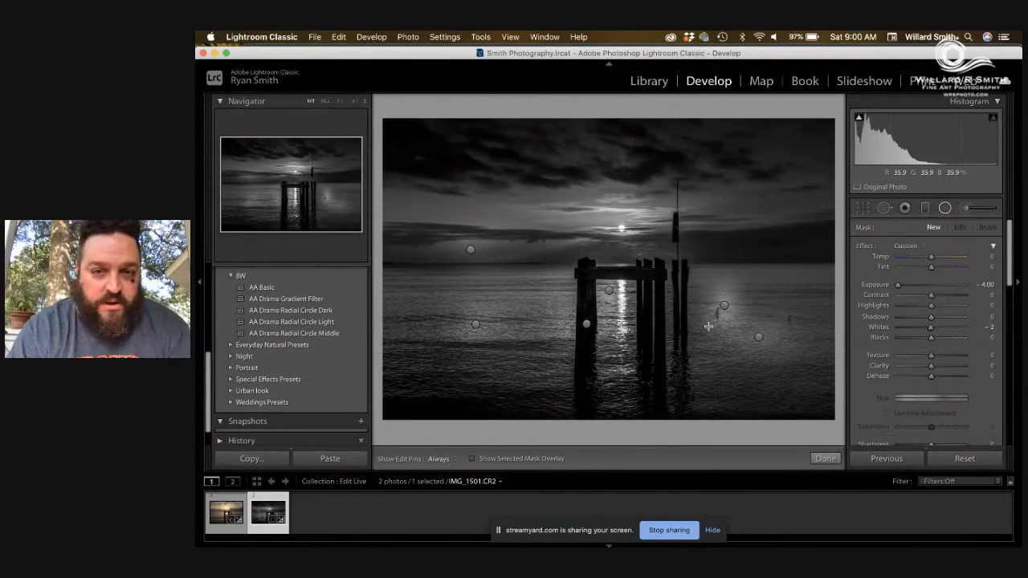
pyautogui.click(609, 289)
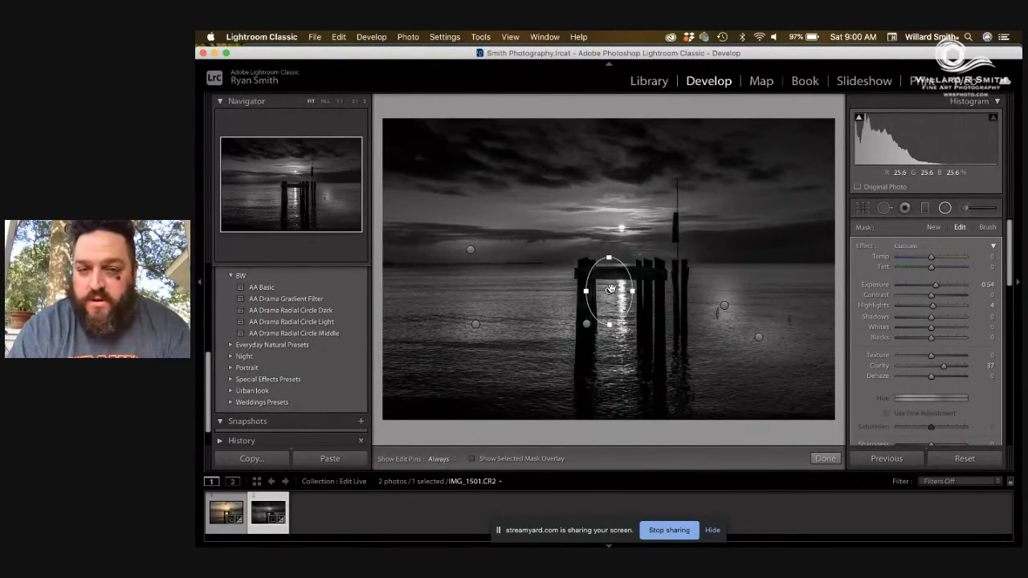
pyautogui.moveTo(609, 289)
pyautogui.mouseDown()
pyautogui.moveTo(615, 237)
pyautogui.moveTo(610, 292)
pyautogui.mouseUp()
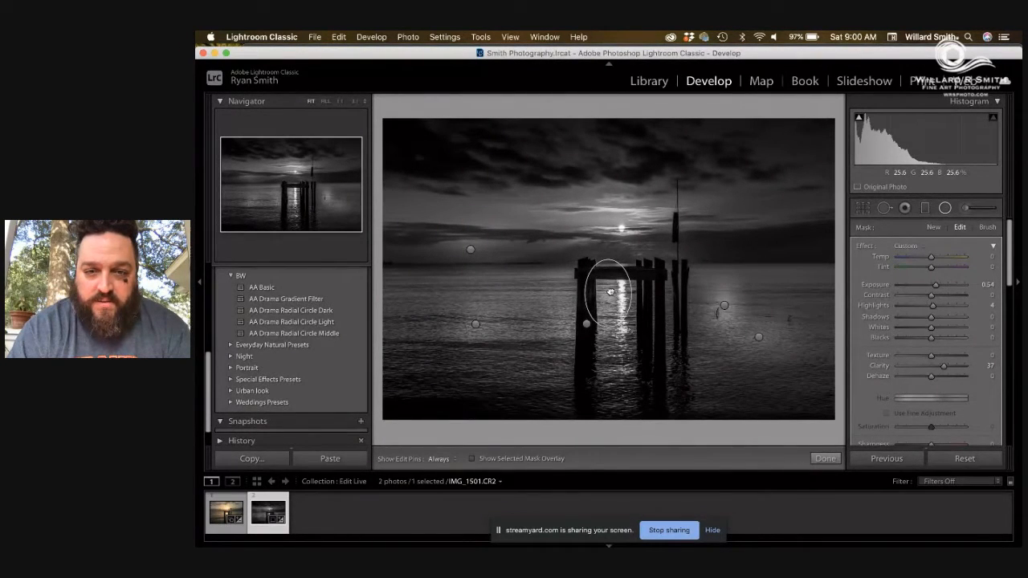
# Check the radial filters on the front piling and open water, then move the one above the horizon toward the sun and close the tool
pyautogui.click(585, 324)
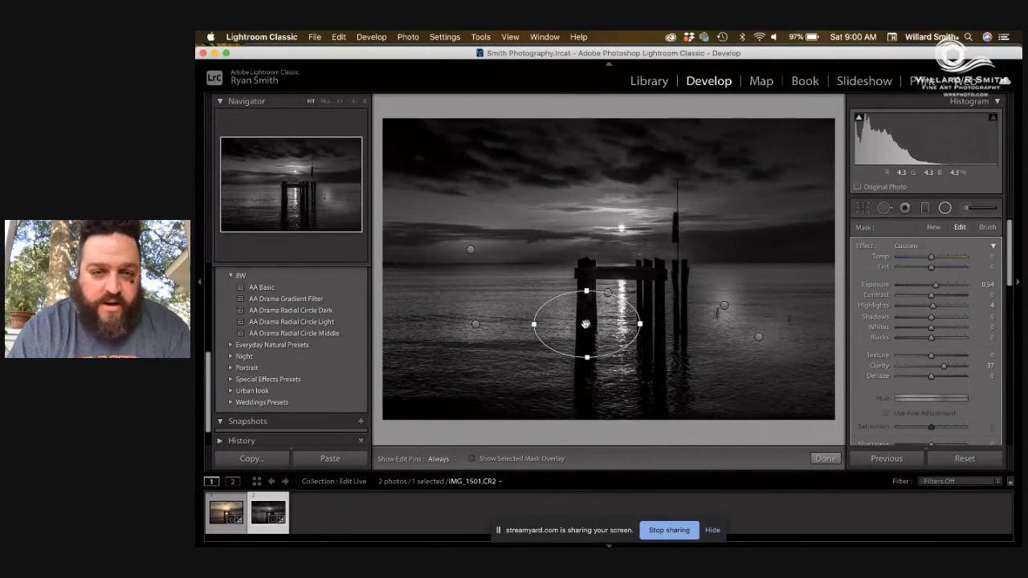
pyautogui.click(478, 324)
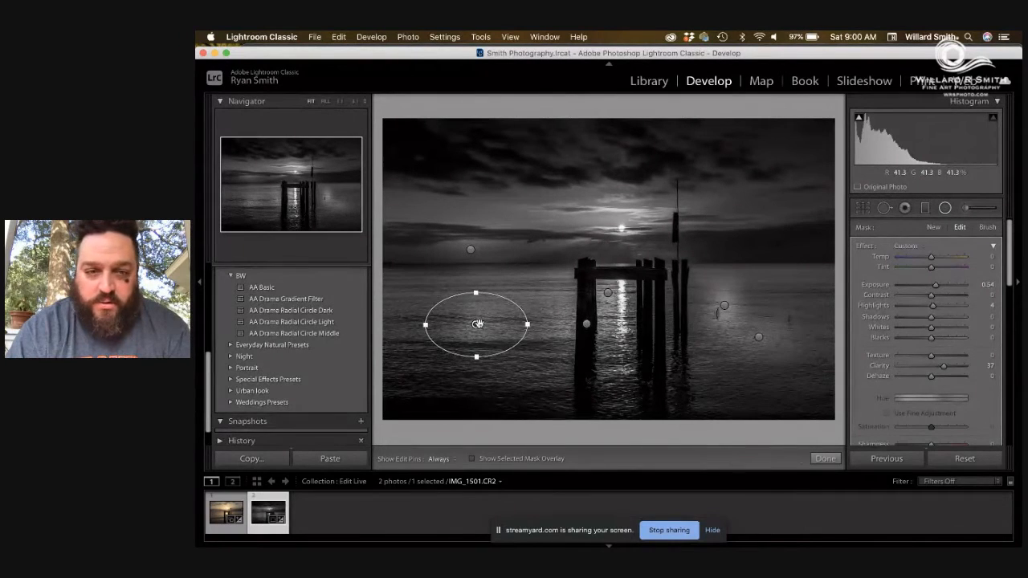
pyautogui.moveTo(479, 324)
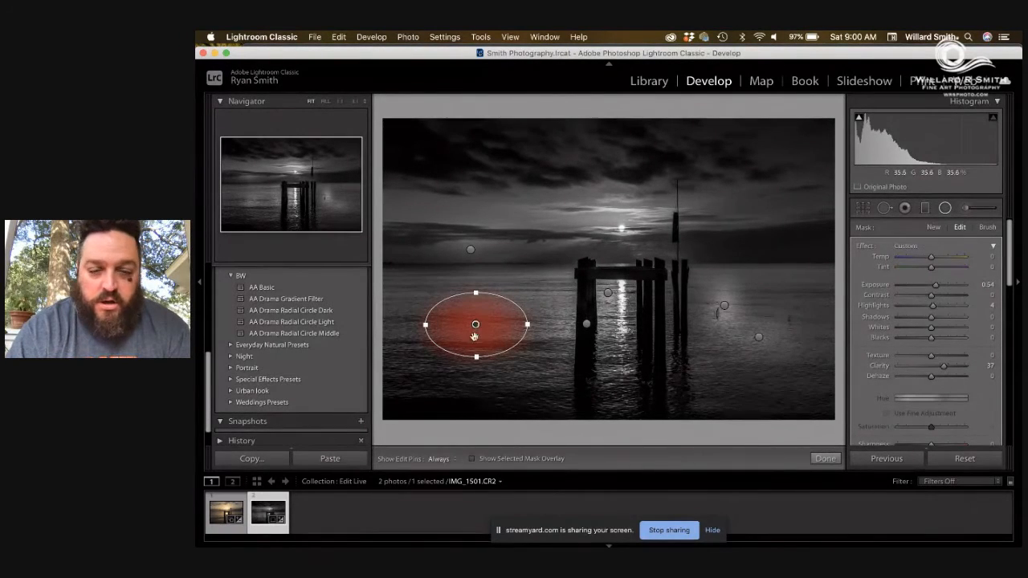
pyautogui.click(470, 249)
pyautogui.moveTo(470, 249); pyautogui.dragTo(507, 250)
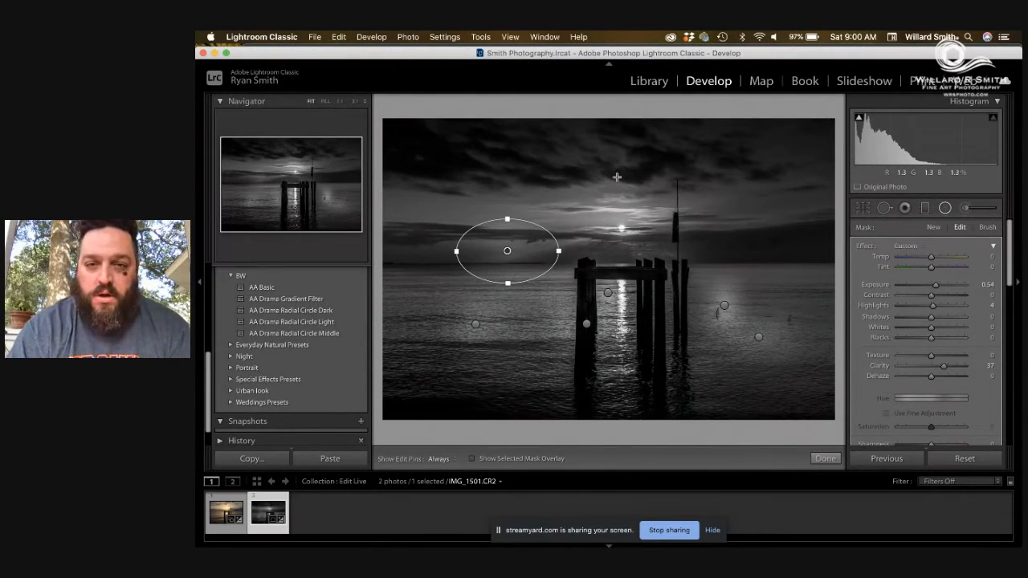
pyautogui.click(819, 458)
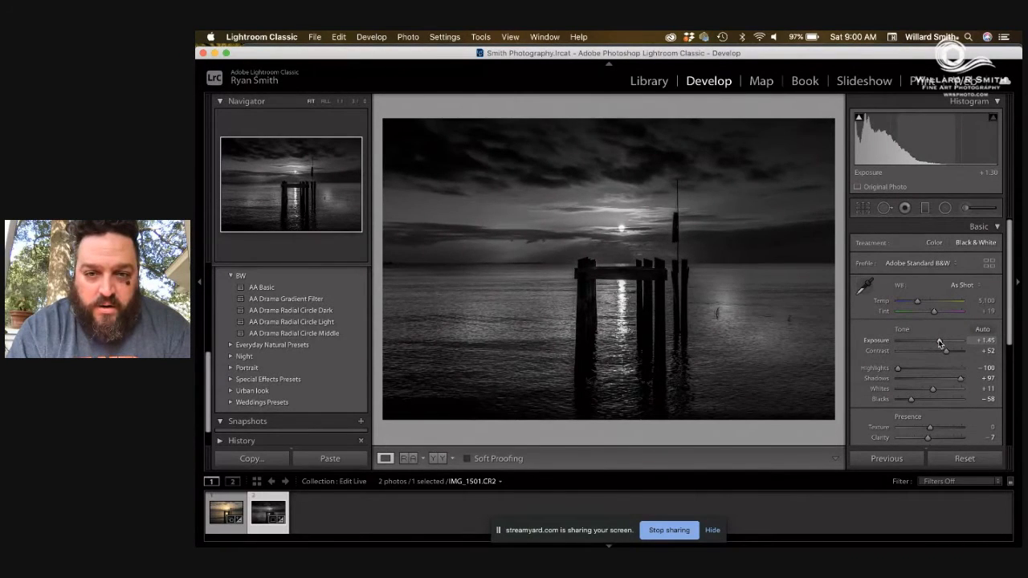
# Try an overall Exposure of +1.65 and compare it with the previous setting by undoing and redoing the change
pyautogui.moveTo(937, 340); pyautogui.dragTo(940, 339)
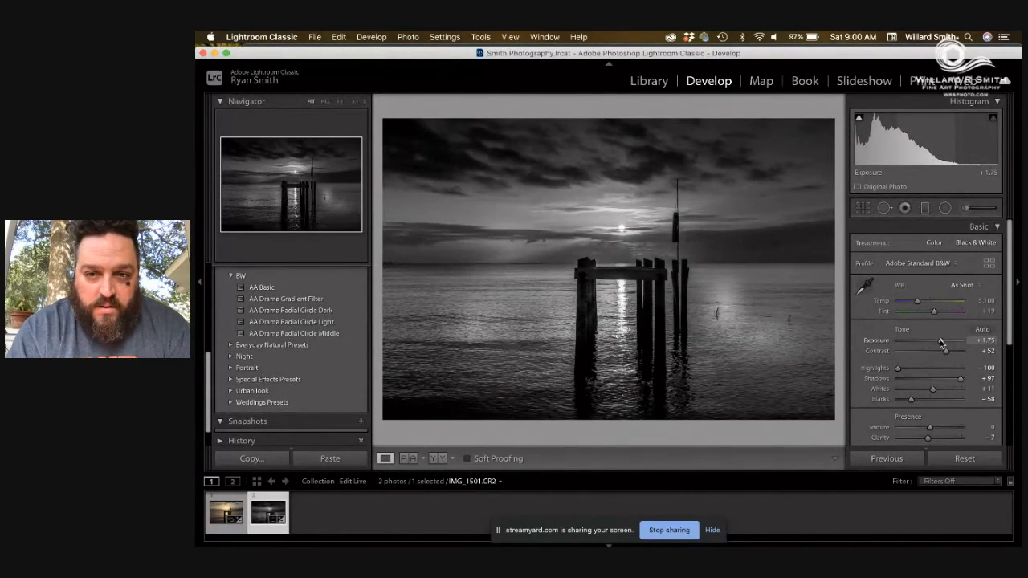
pyautogui.moveTo(940, 340); pyautogui.dragTo(939, 343)
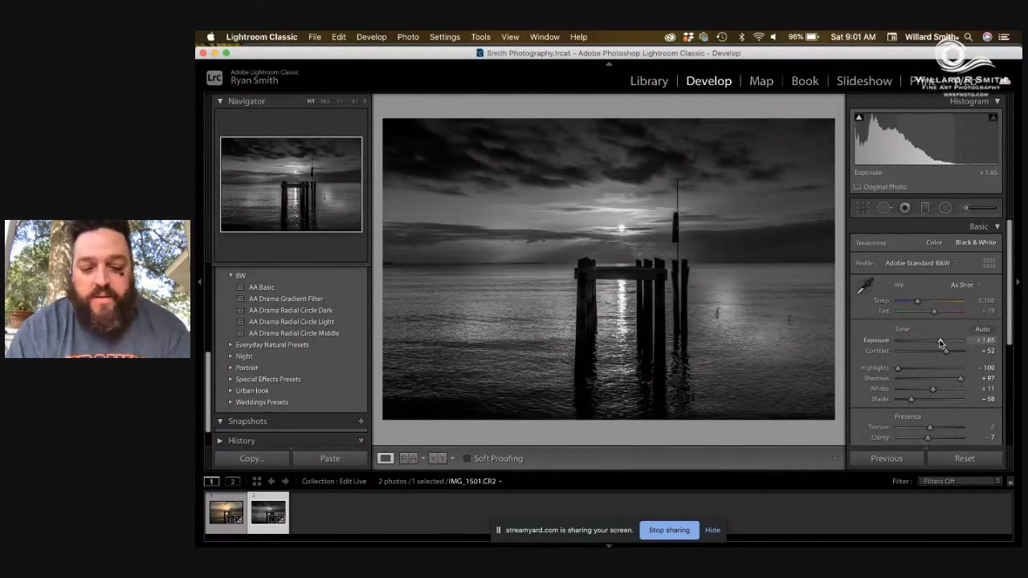
pyautogui.press('super+z')
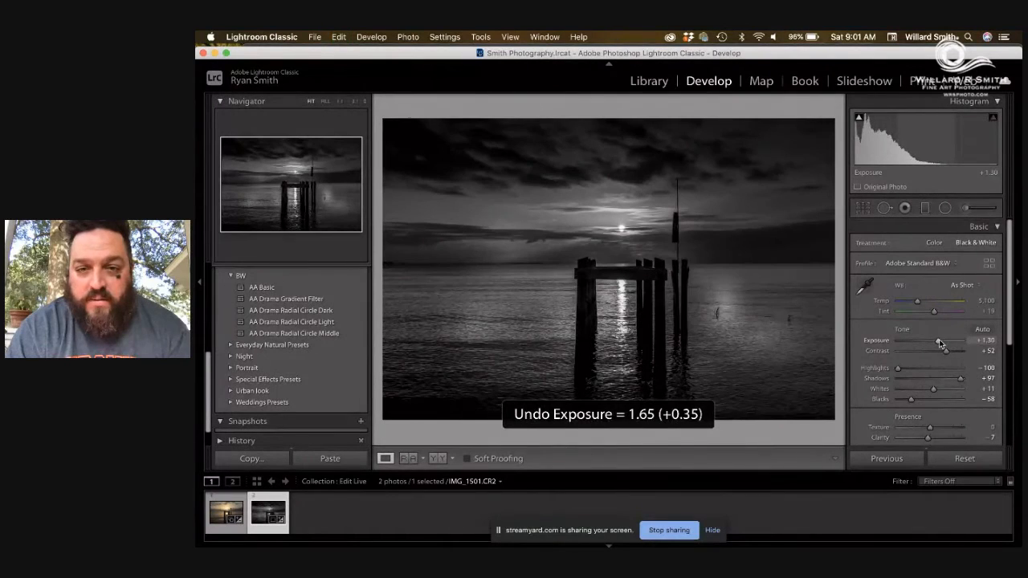
pyautogui.press('super+shift+z')
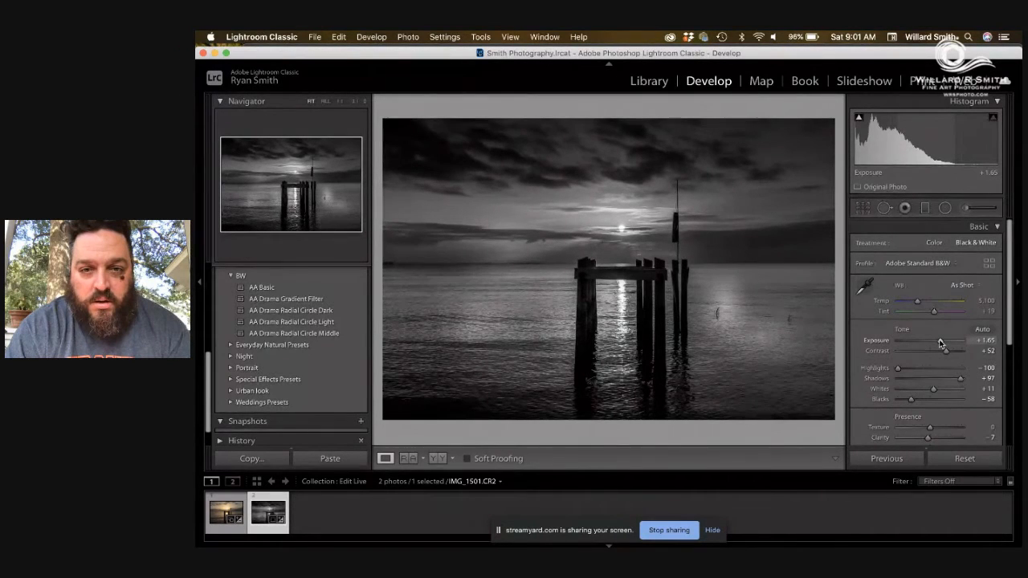
pyautogui.press('super+z')
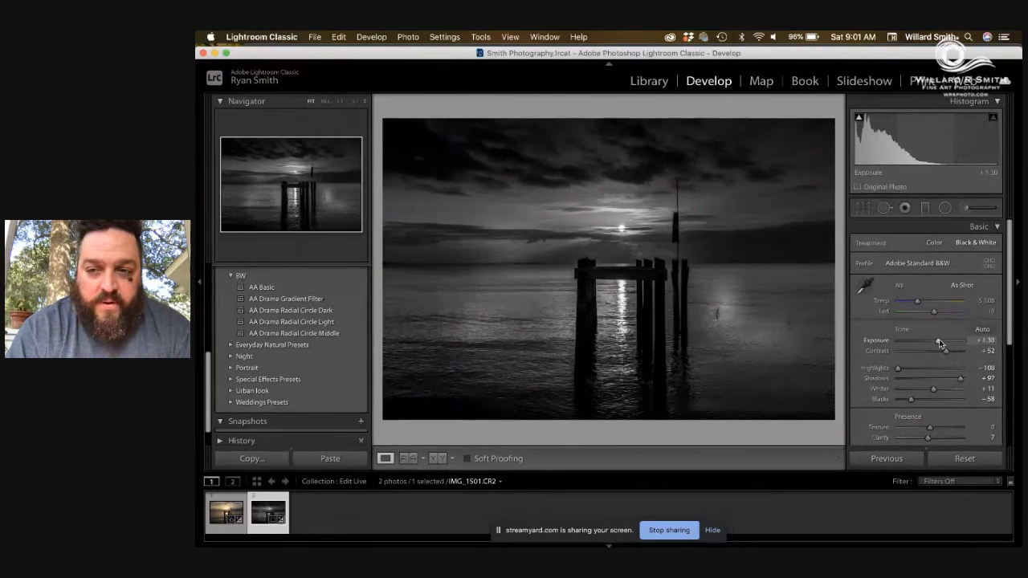
# Set the photo's overall Exposure to +1.40
pyautogui.click(939, 341)
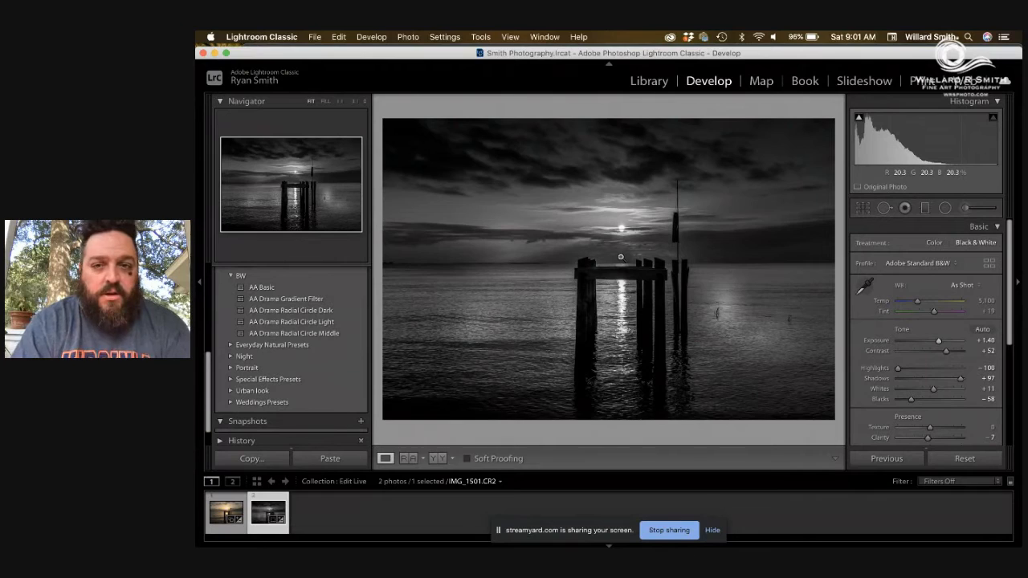
pyautogui.click(668, 530)
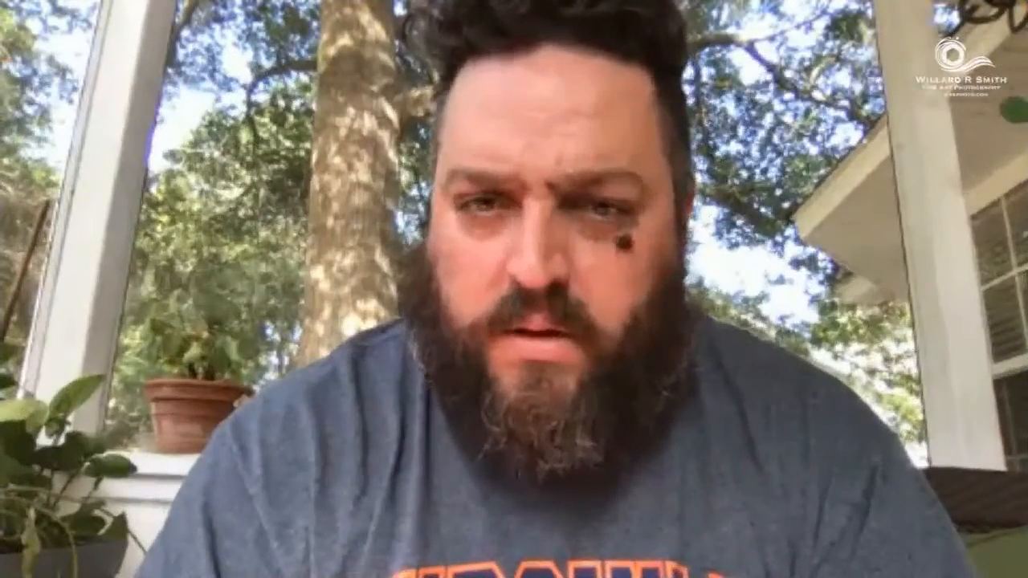